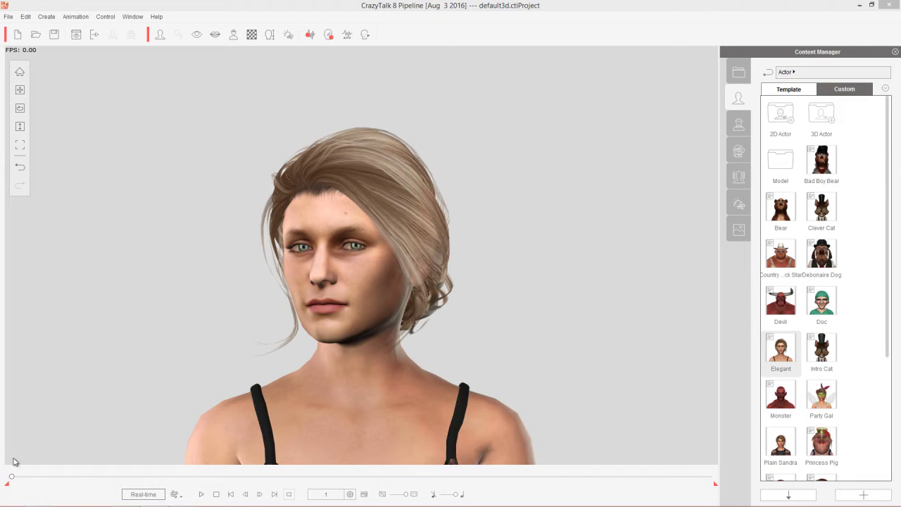
Step: Play and stop the woman's idle animation, then scrub back to an earlier frame
left_click(202, 495)
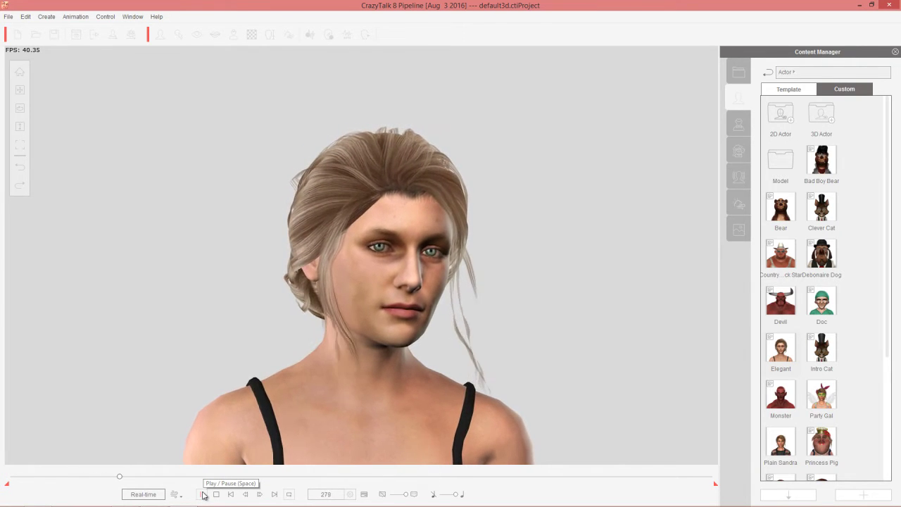
left_click(202, 494)
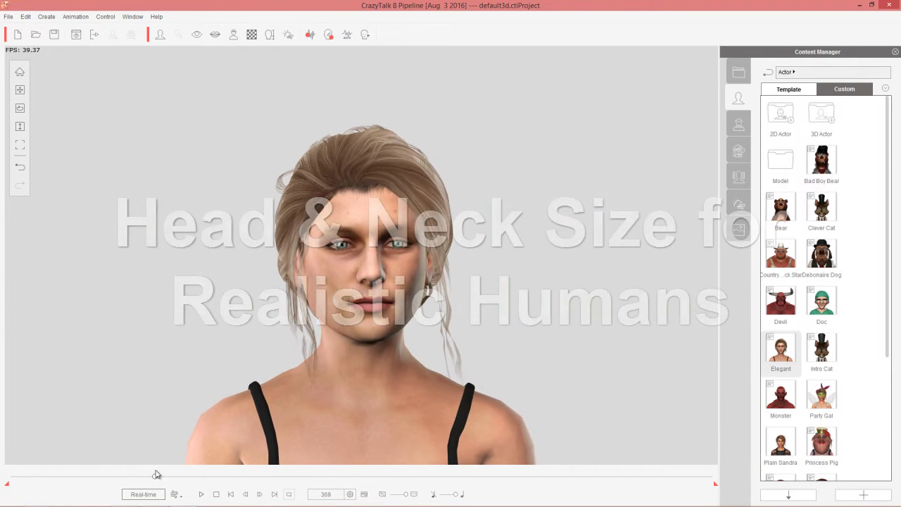
left_click_drag(157, 479, 88, 473)
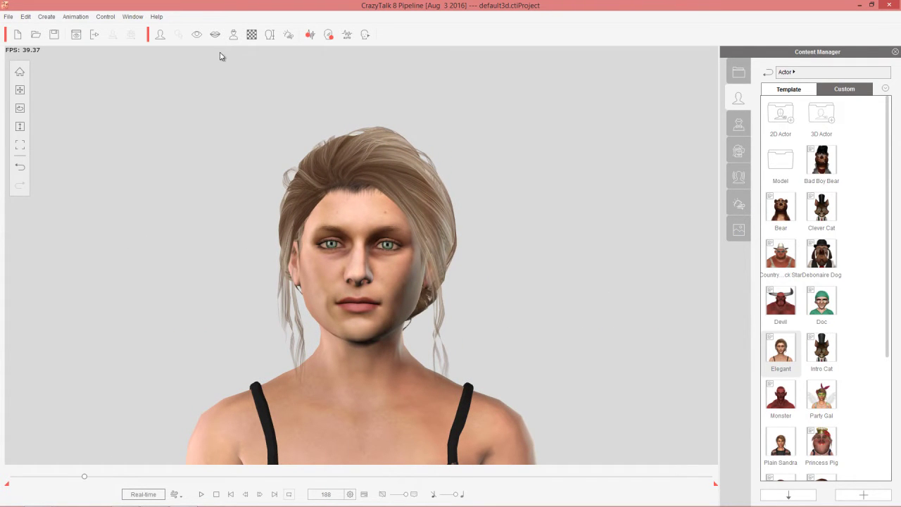
Step: Set the woman's neck length to 1.27 and neck size to -0.65 in Head Settings
left_click(269, 34)
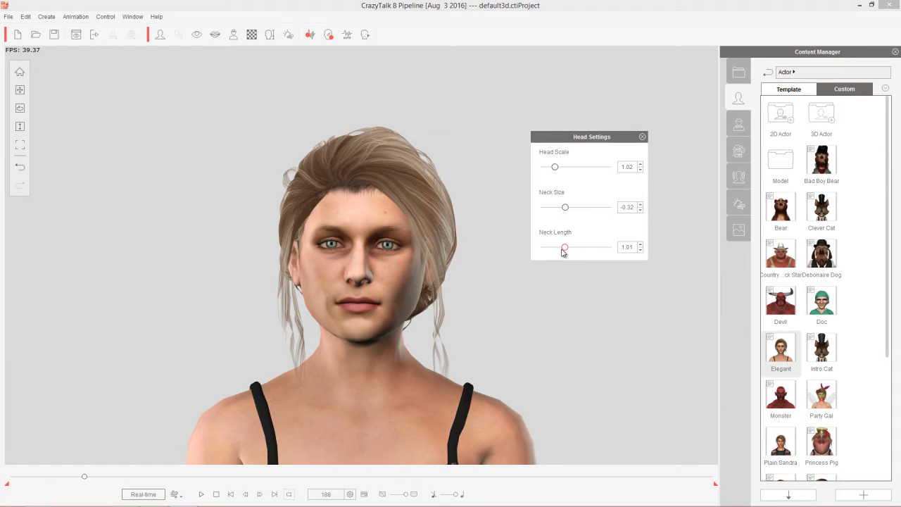
mouse_move(565, 250)
left_mouse_down()
mouse_move(547, 255)
mouse_move(604, 250)
mouse_move(576, 253)
left_mouse_up()
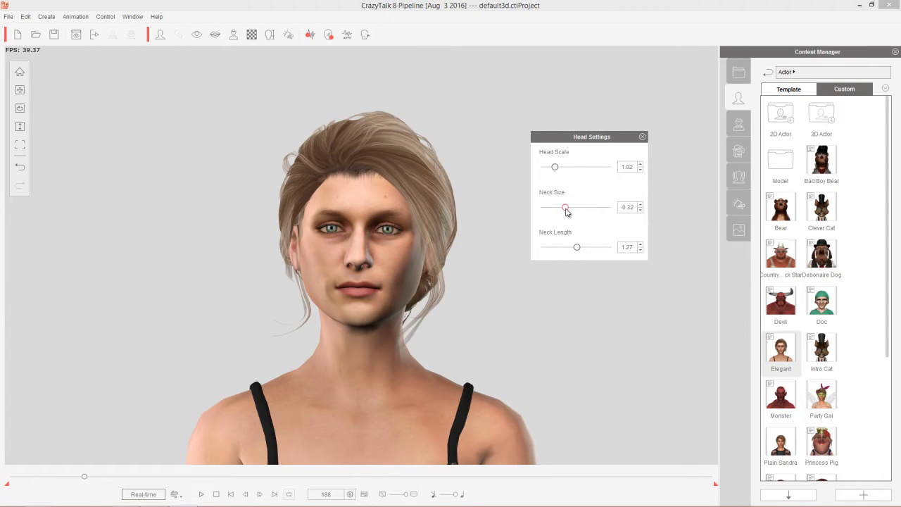
left_click_drag(566, 212, 562, 214)
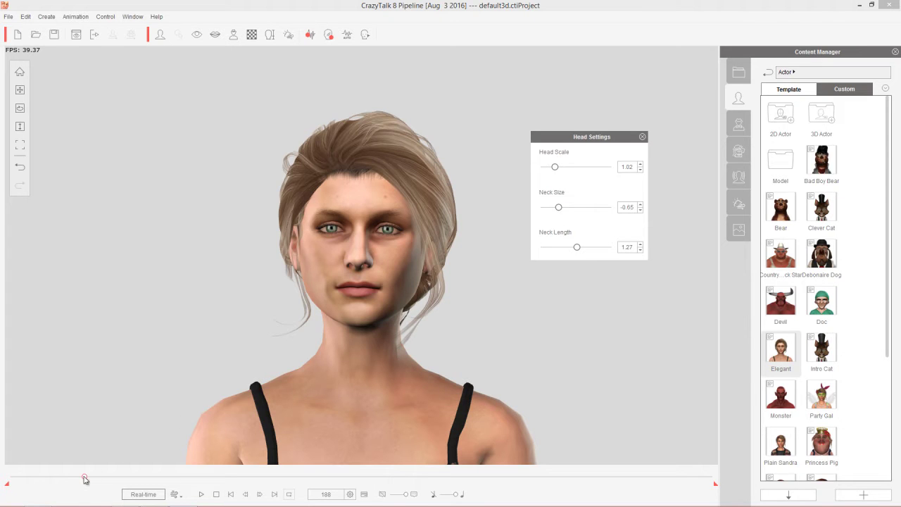
left_click_drag(85, 477, 5, 476)
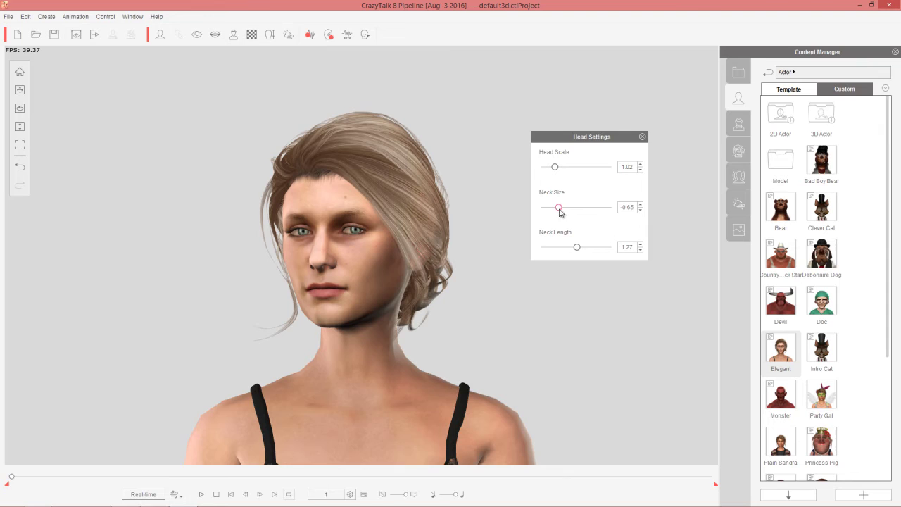
Step: Load the Mike actor from the Custom 3D Actor library and advance him to face the camera
left_click(795, 92)
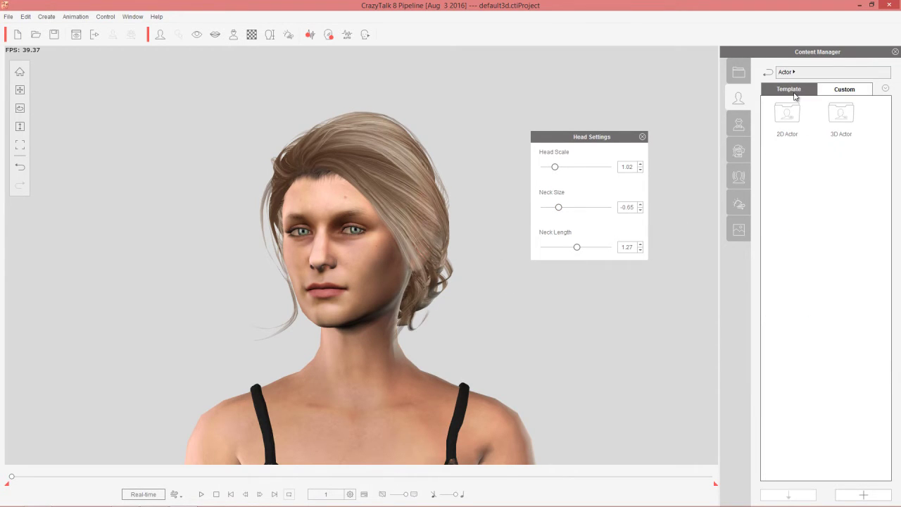
double_click(839, 120)
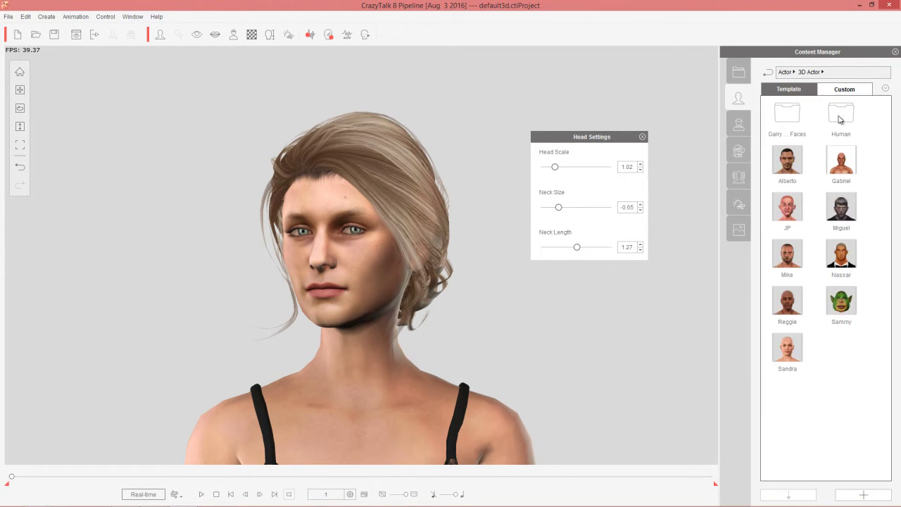
double_click(788, 258)
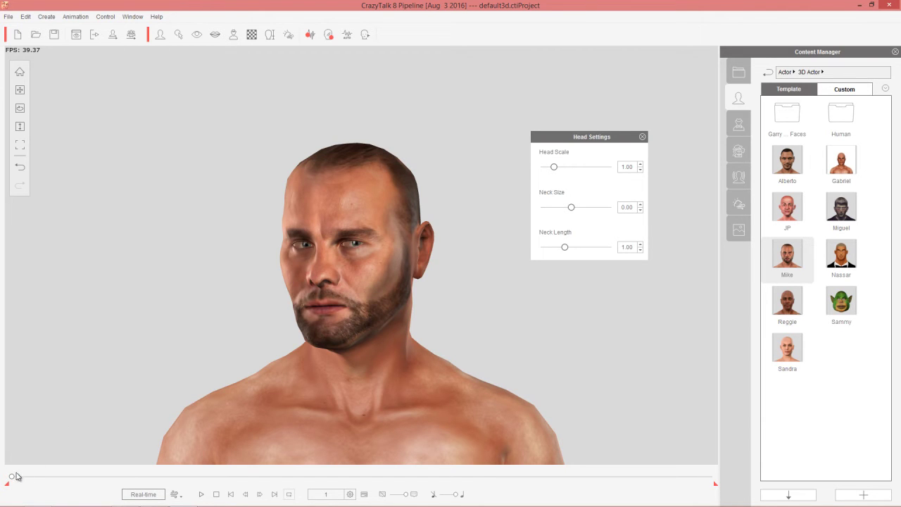
left_click_drag(17, 477, 85, 478)
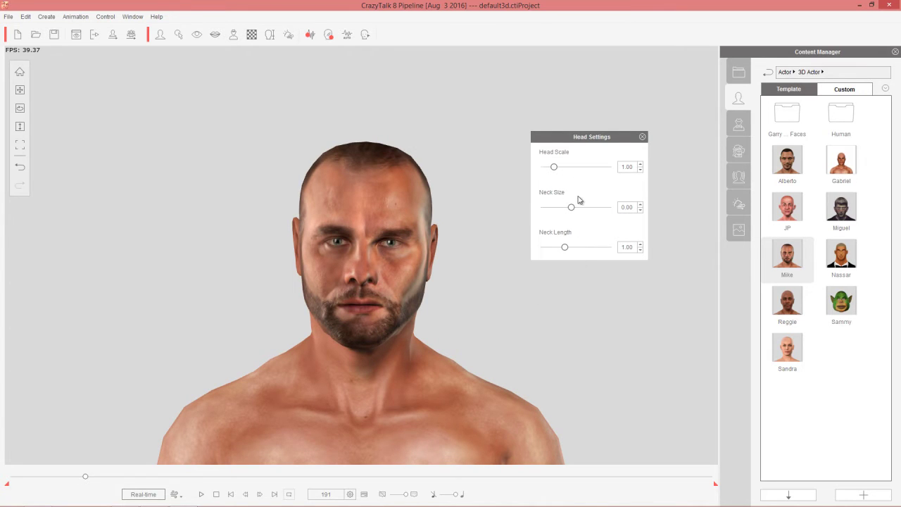
Step: Give Mike a thick, short neck (size 1.50, length 0.78) and switch to iClone 6 Pro
mouse_move(567, 250)
left_mouse_down()
mouse_move(554, 256)
mouse_move(580, 255)
mouse_move(558, 264)
mouse_move(555, 249)
mouse_move(559, 256)
left_mouse_up()
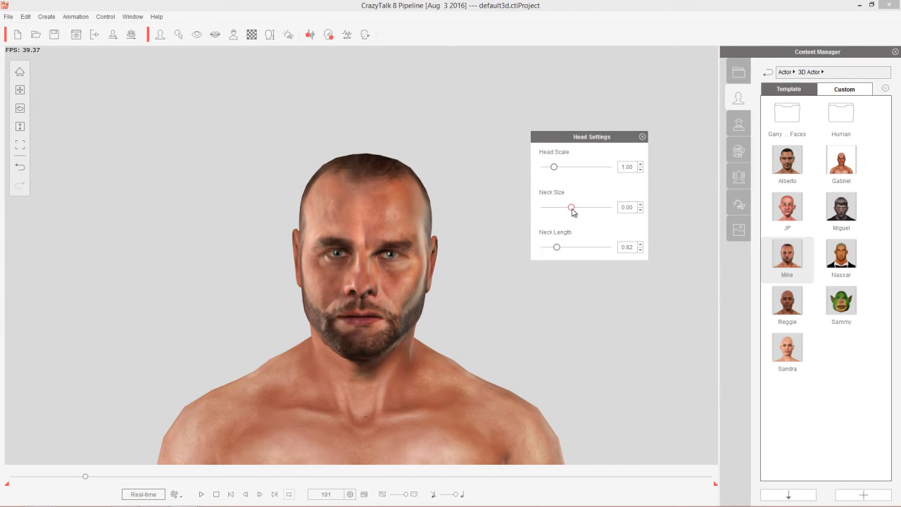
left_click_drag(572, 211, 596, 213)
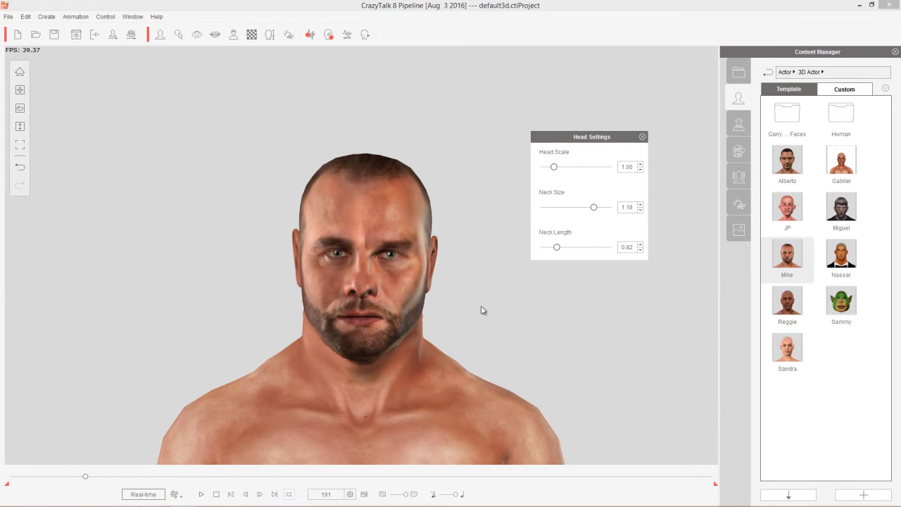
mouse_move(556, 249)
left_mouse_down()
mouse_move(543, 255)
mouse_move(555, 251)
left_mouse_up()
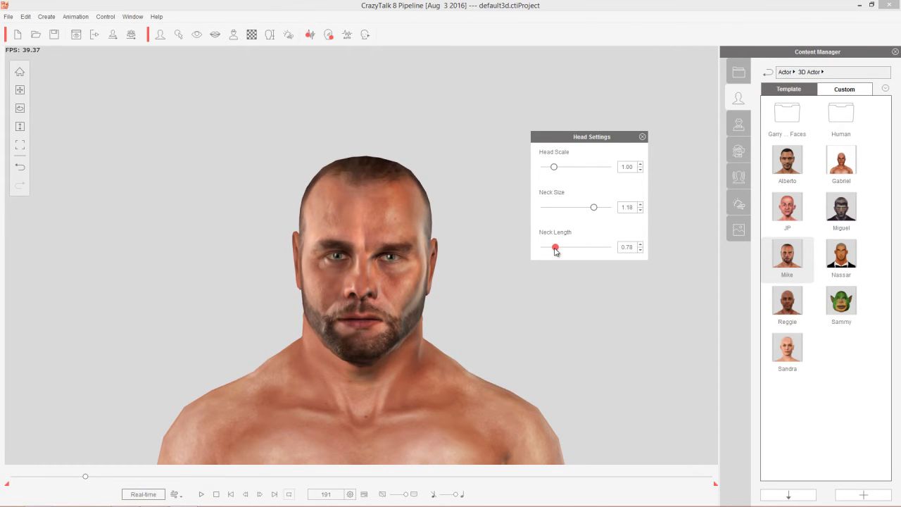
mouse_move(594, 207)
left_mouse_down()
mouse_move(603, 211)
mouse_move(585, 214)
mouse_move(615, 215)
mouse_move(602, 217)
left_mouse_up()
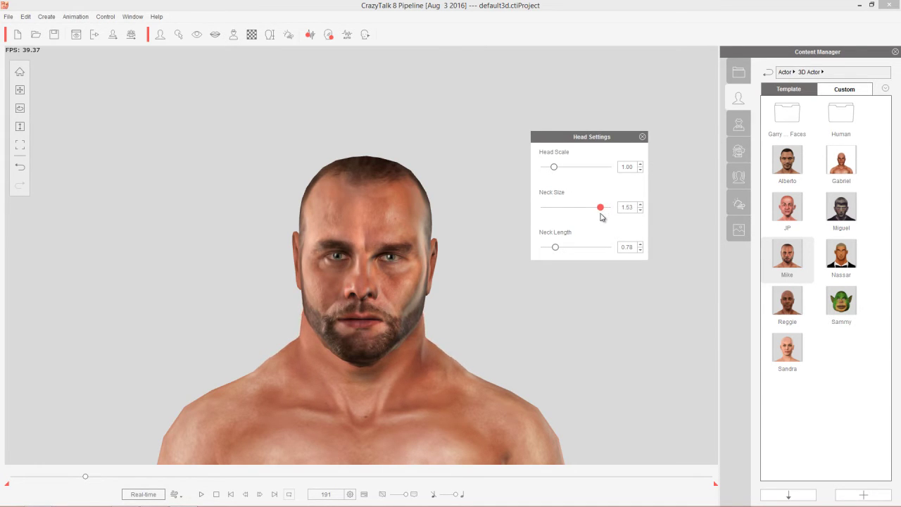
left_click(83, 479)
left_click_drag(83, 479, 117, 465)
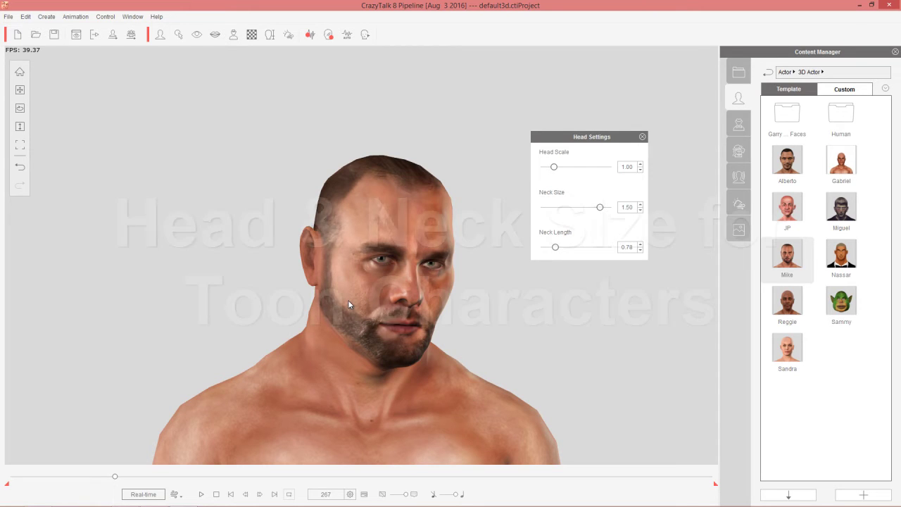
key("alt+Tab")
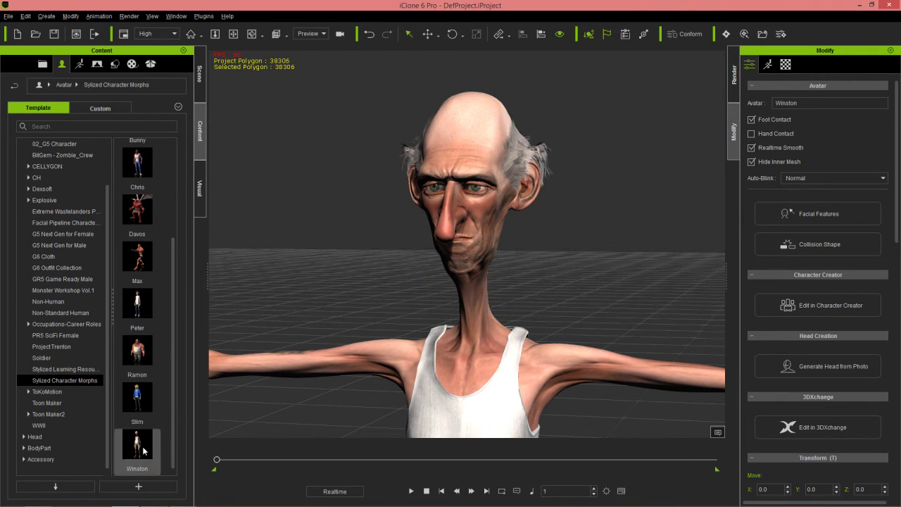
Step: Drag the Winston toon character from iClone's Content panel over into CrazyTalk
left_click(59, 382)
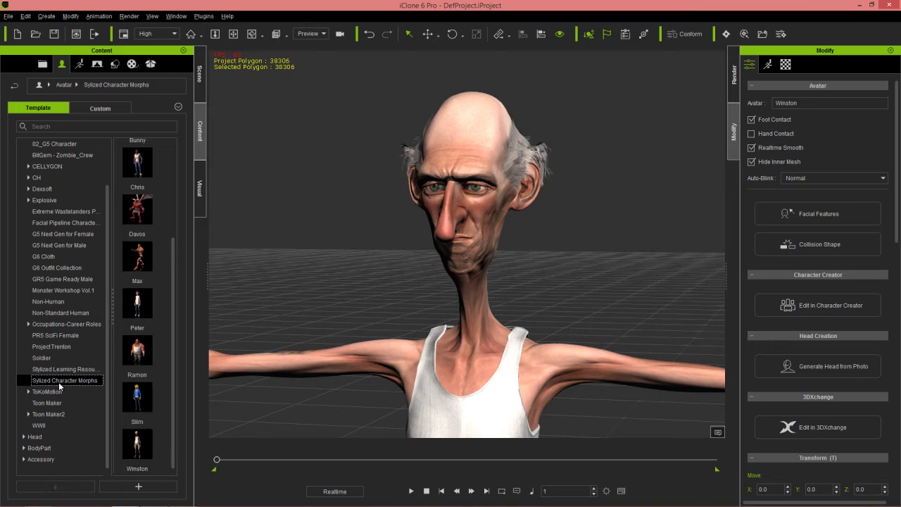
left_click(141, 444)
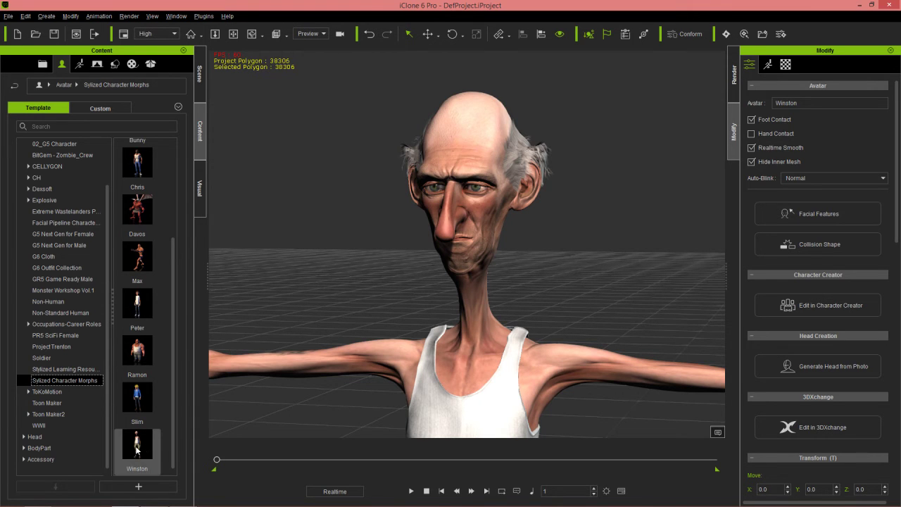
left_click_drag(138, 451, 395, 292)
key("alt+Tab")
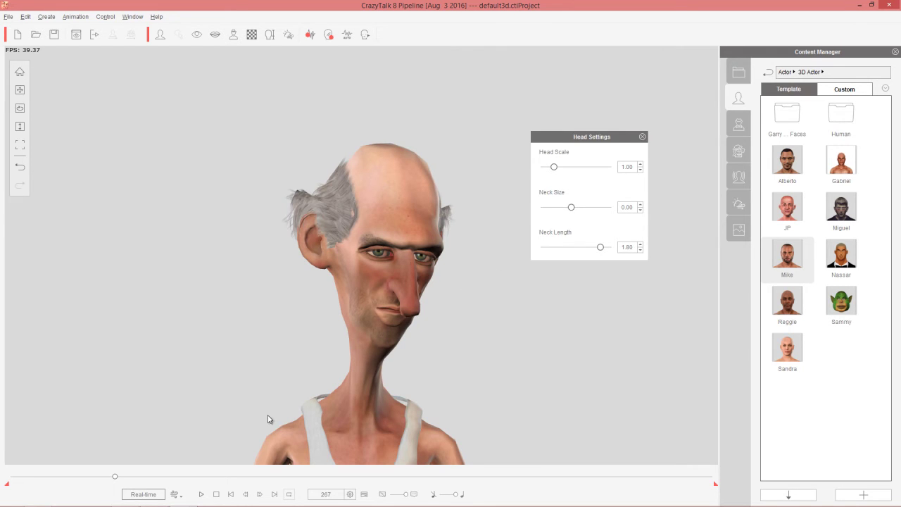
Step: Set Winston's neck size to -0.90, neck length to 2.00 and head scale to 1.27
left_click_drag(117, 478, 91, 477)
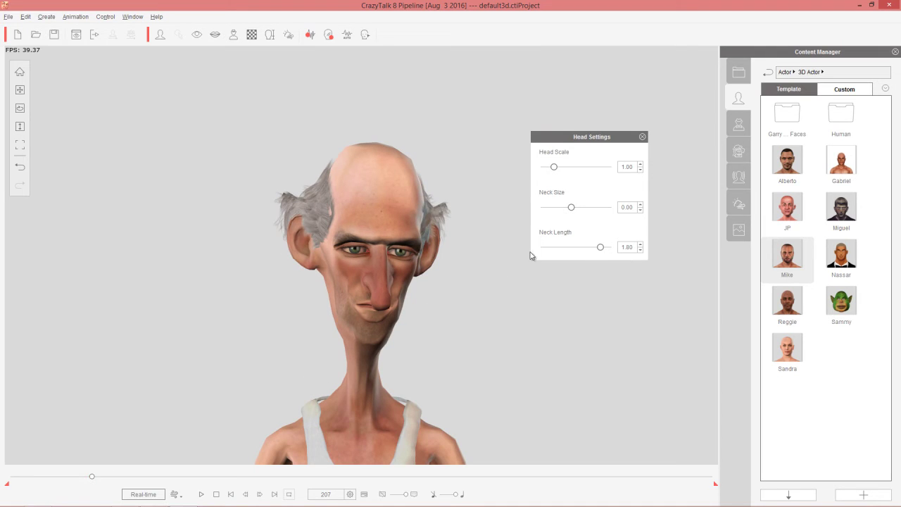
left_click_drag(601, 247, 598, 250)
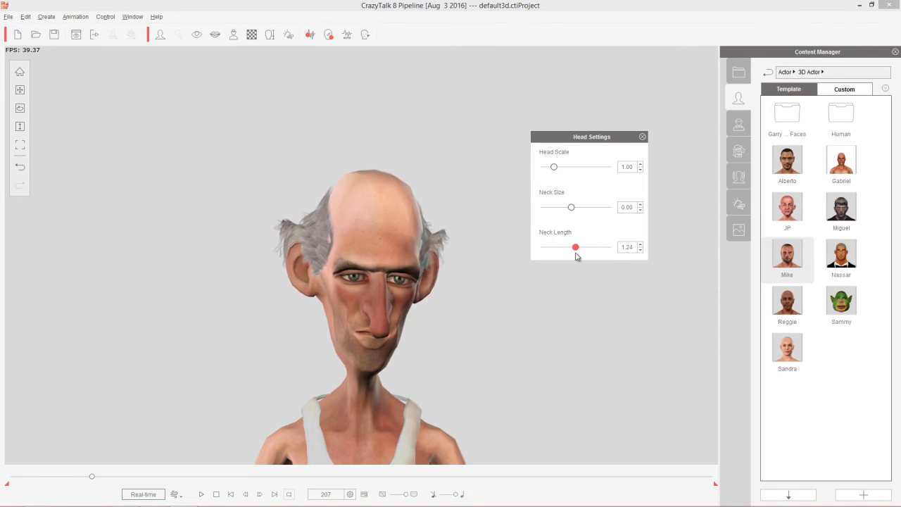
left_click_drag(576, 247, 559, 256)
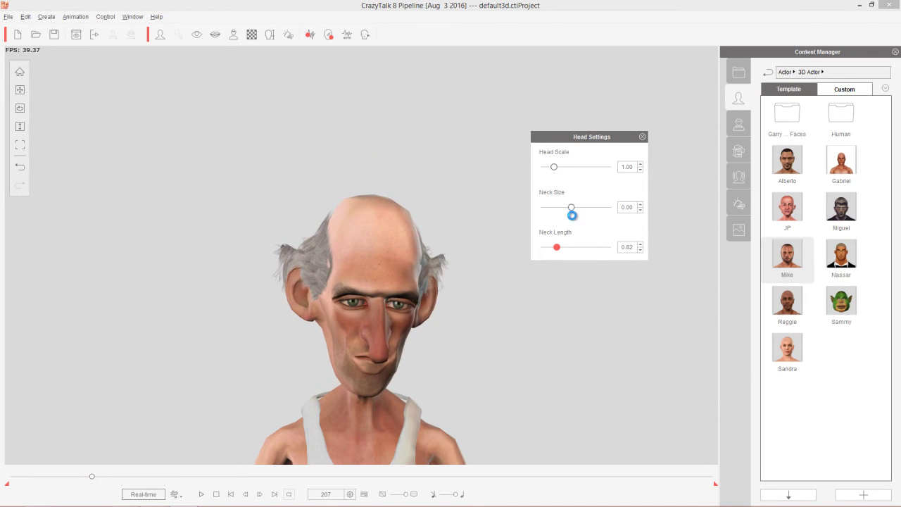
left_click_drag(572, 208, 621, 209)
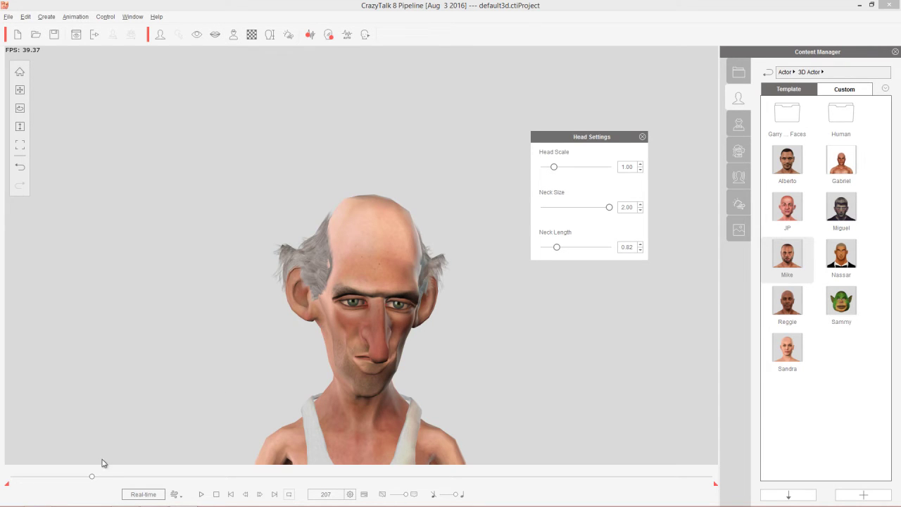
left_click_drag(92, 477, 41, 478)
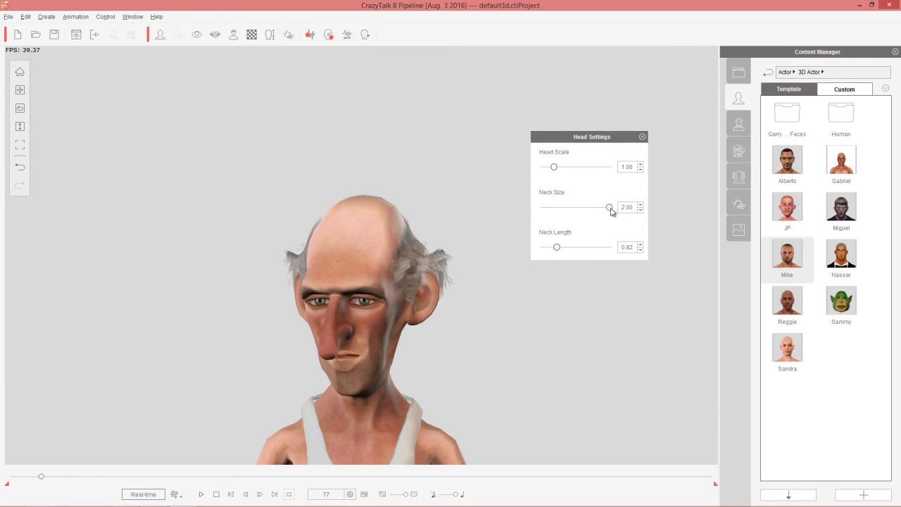
left_click_drag(609, 209, 550, 210)
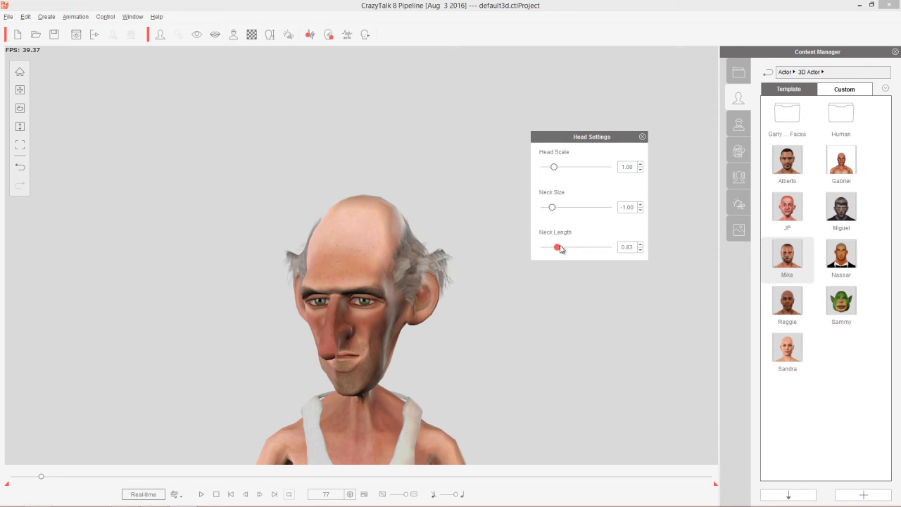
left_click_drag(562, 248, 623, 241)
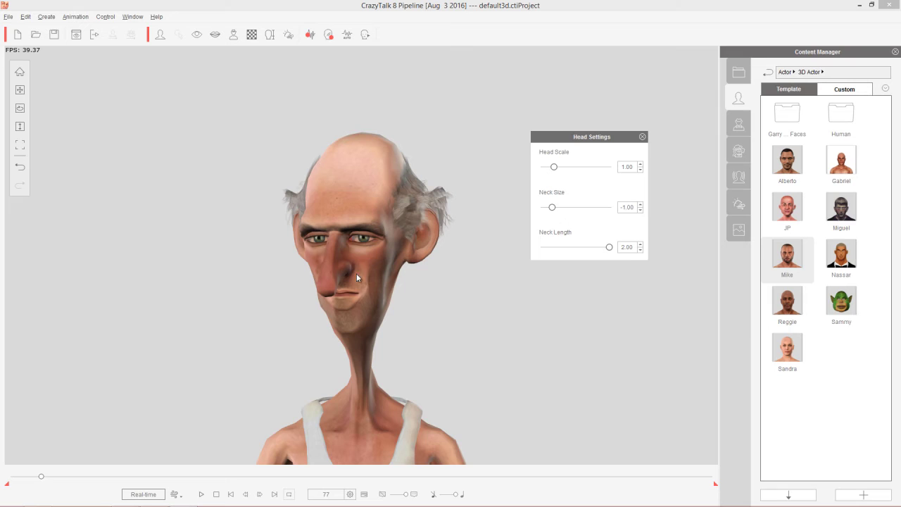
left_click_drag(555, 209, 557, 207)
left_click_drag(557, 172, 571, 171)
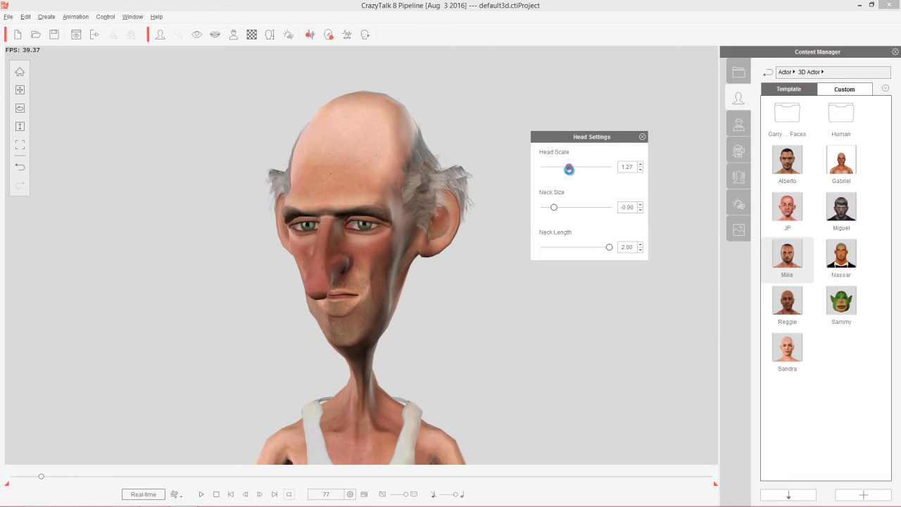
Step: Preview Winston's animation, then apply the Bragging voice script and play it through
left_click(202, 494)
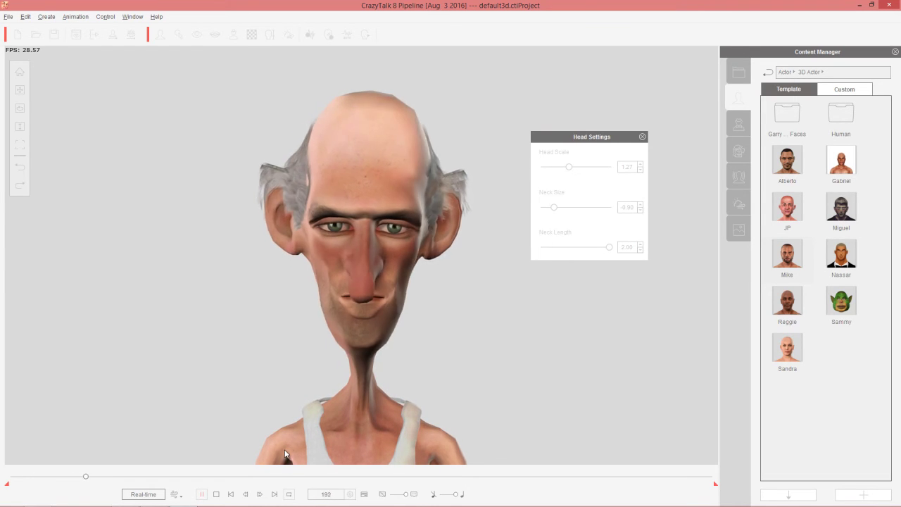
left_click(216, 495)
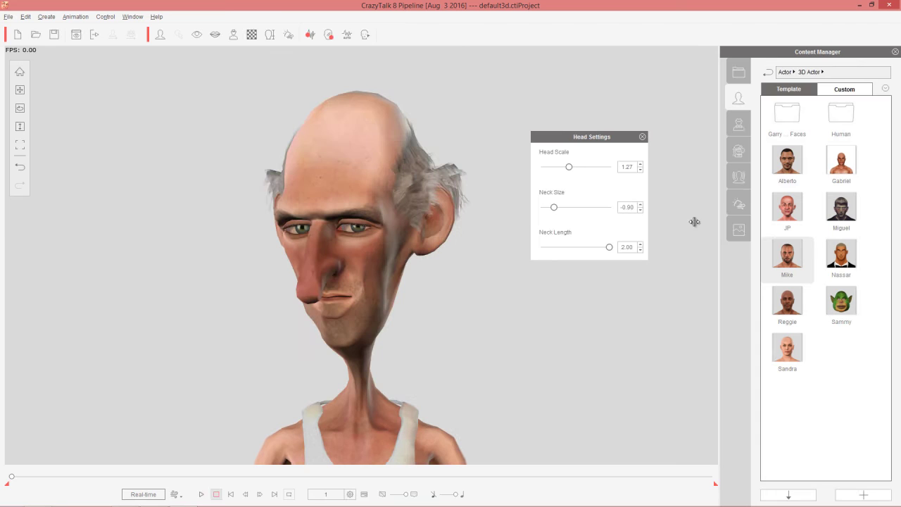
left_click(740, 180)
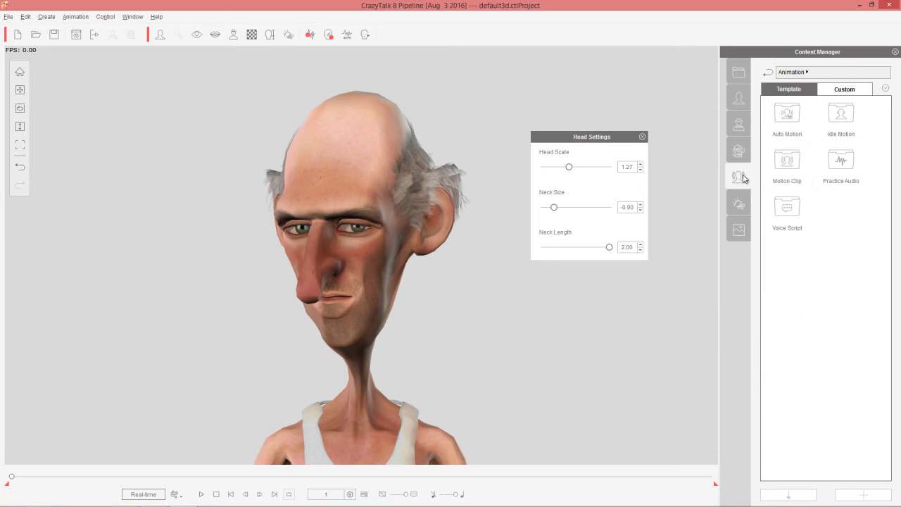
double_click(794, 218)
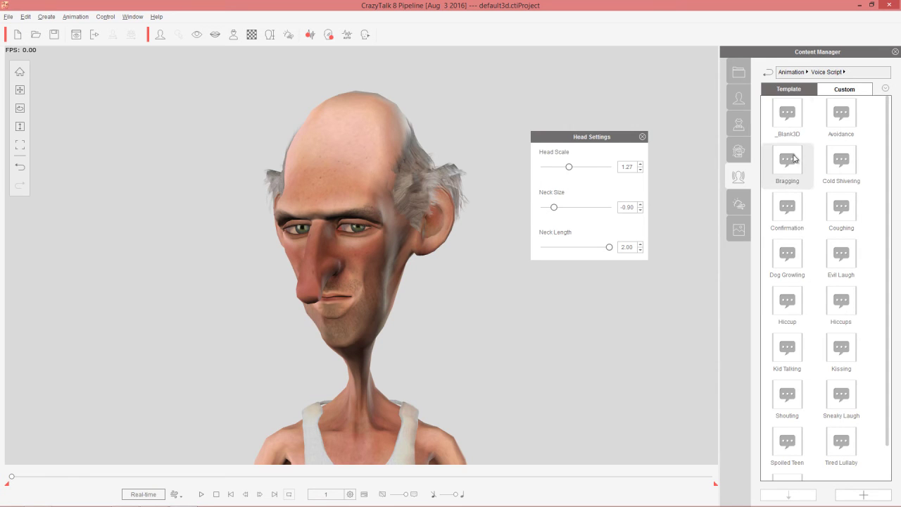
double_click(795, 166)
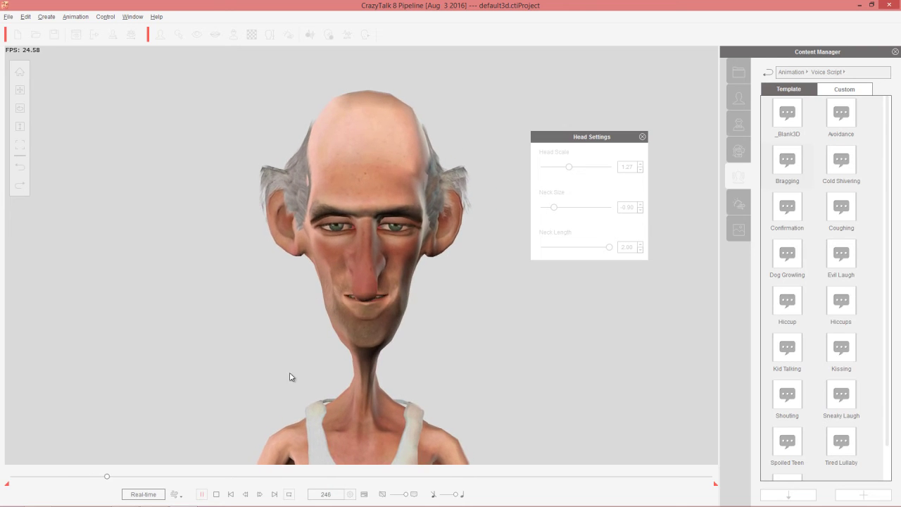
left_click(216, 494)
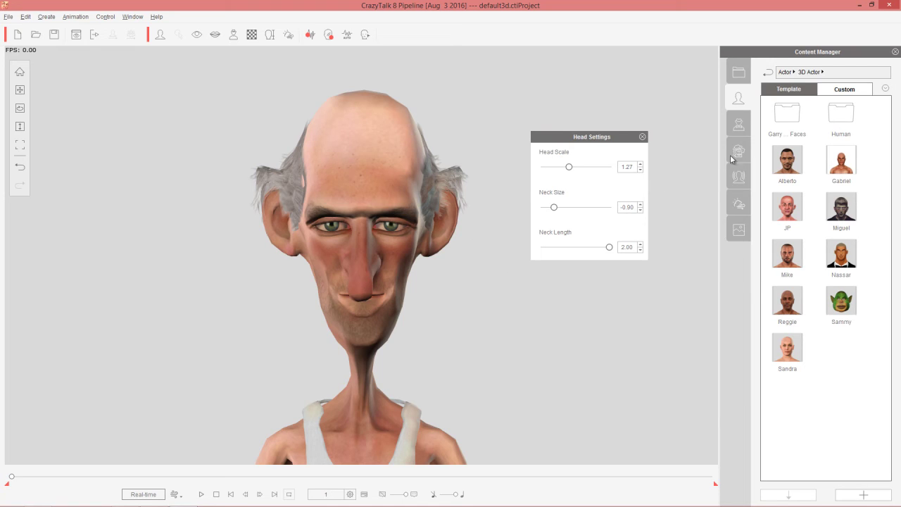
Step: Swap in the Bear actor and begin shrinking its head and thinning its neck
left_click(847, 89)
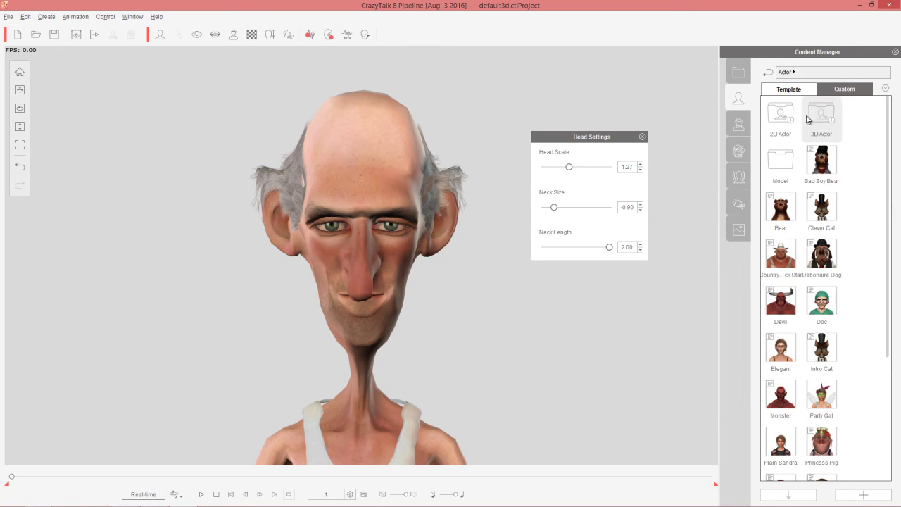
left_click_drag(781, 210, 351, 236)
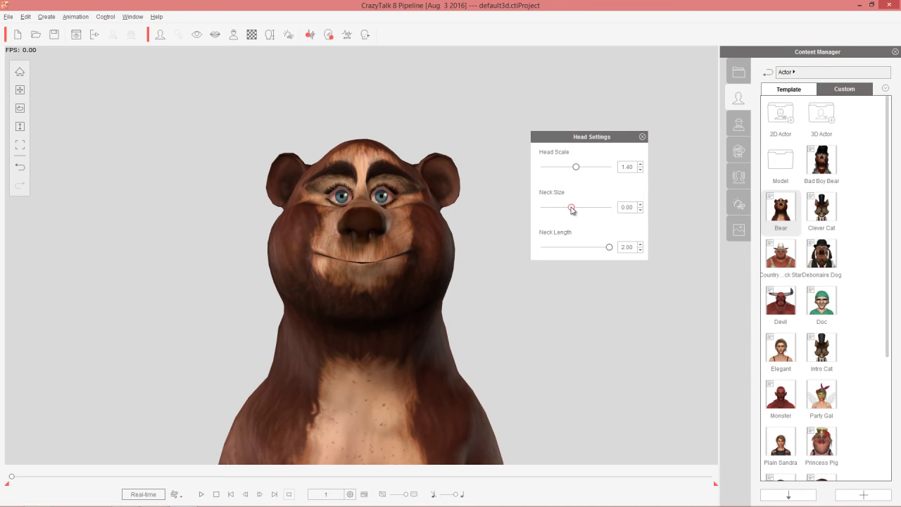
left_click_drag(580, 172, 560, 176)
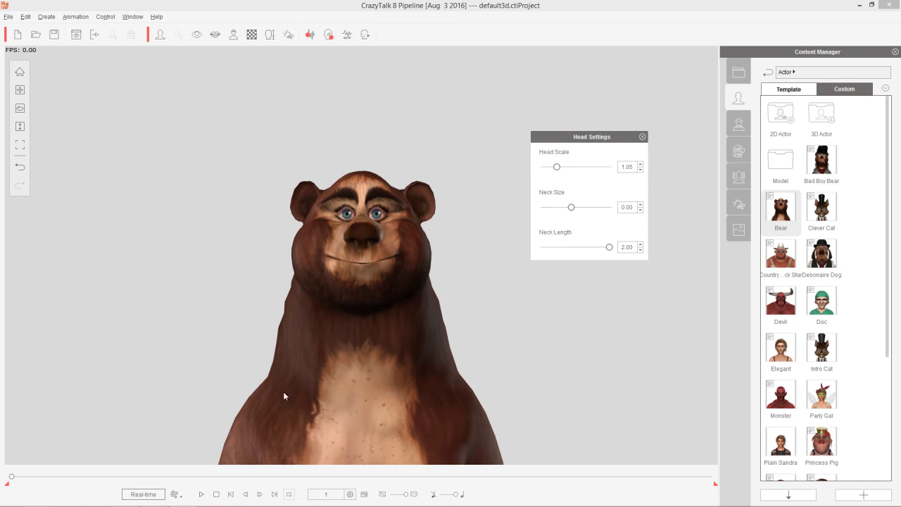
left_click_drag(558, 170, 556, 170)
mouse_move(571, 207)
left_mouse_down()
mouse_move(528, 214)
mouse_move(611, 207)
mouse_move(547, 206)
mouse_move(569, 206)
mouse_move(559, 206)
left_mouse_up()
left_click(564, 205)
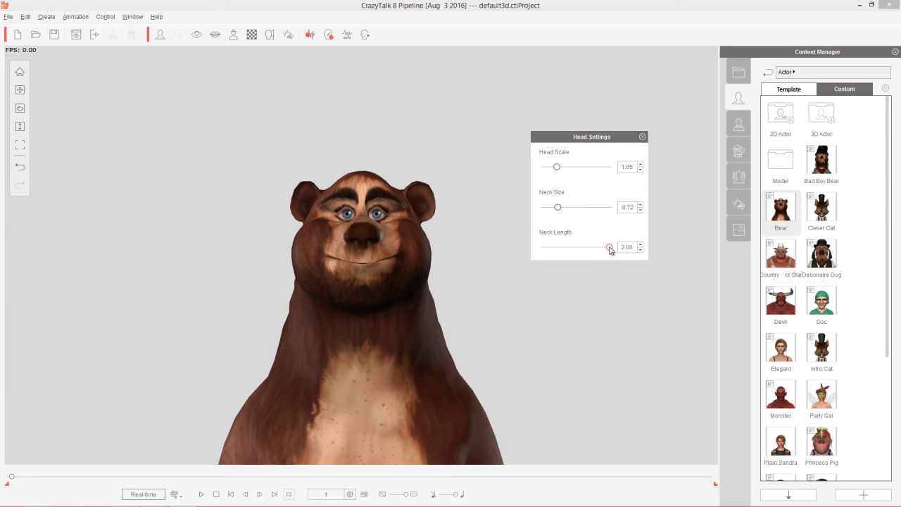
Step: Finish the Bear at head scale 1.65, neck size -1.50 and neck length 1.73
left_click_drag(610, 250, 576, 256)
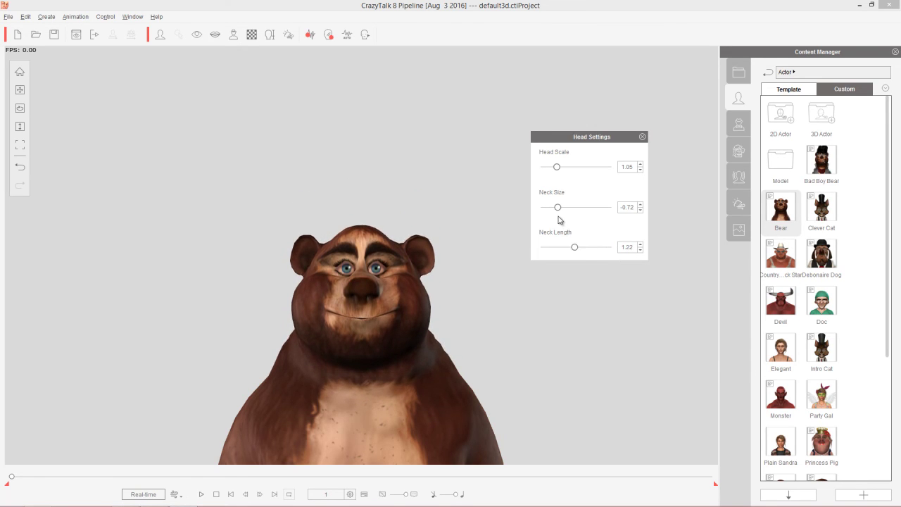
left_click_drag(557, 208, 531, 209)
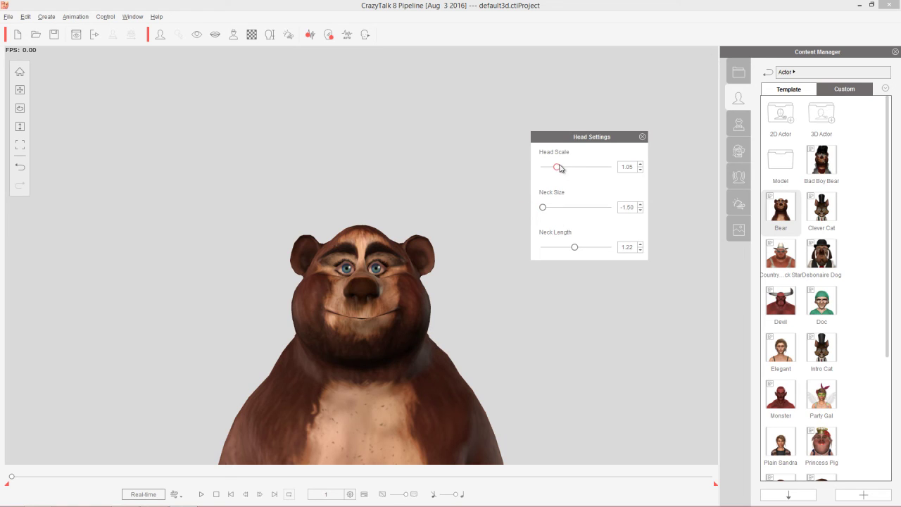
mouse_move(557, 167)
left_mouse_down()
mouse_move(544, 175)
mouse_move(590, 176)
mouse_move(569, 178)
left_mouse_up()
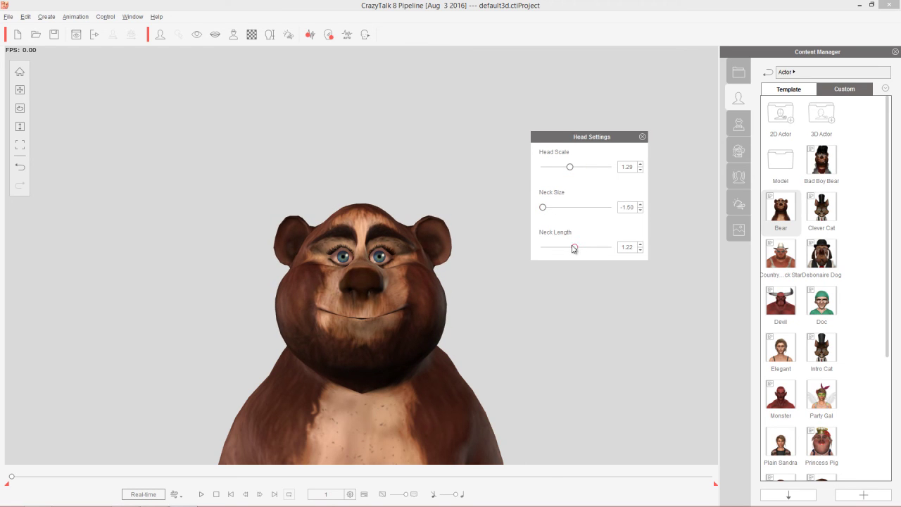
left_click_drag(574, 249, 596, 249)
left_click_drag(570, 167, 590, 169)
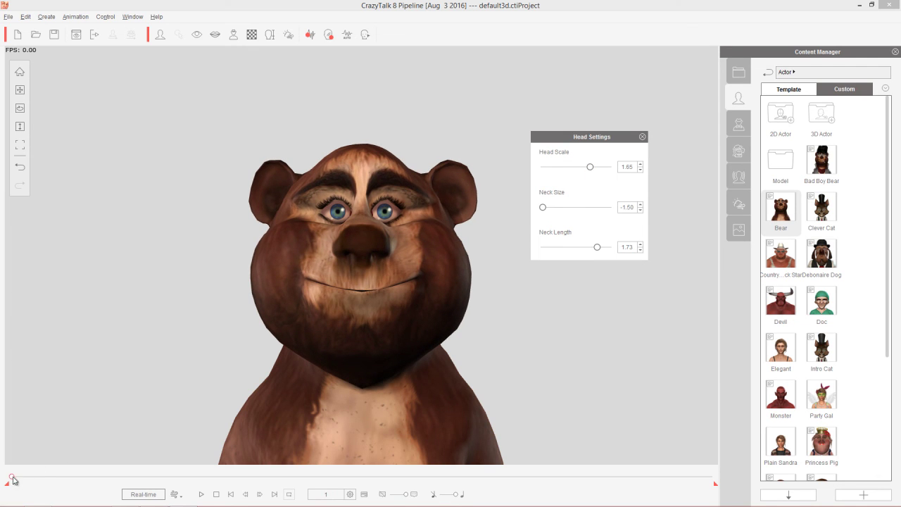
left_click(13, 478)
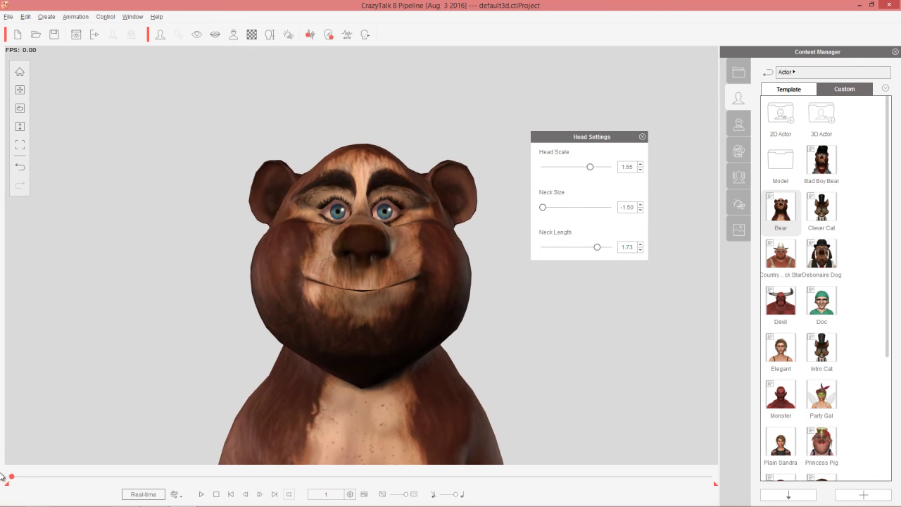
Step: Preview the bear's animation, then set head scale 1.10, neck length 2.00, neck size -0.60
left_click(196, 494)
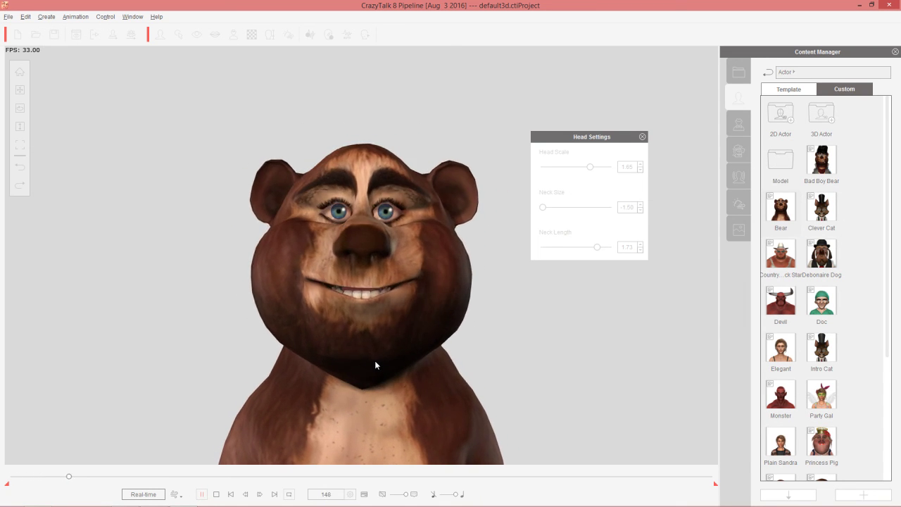
left_click(218, 494)
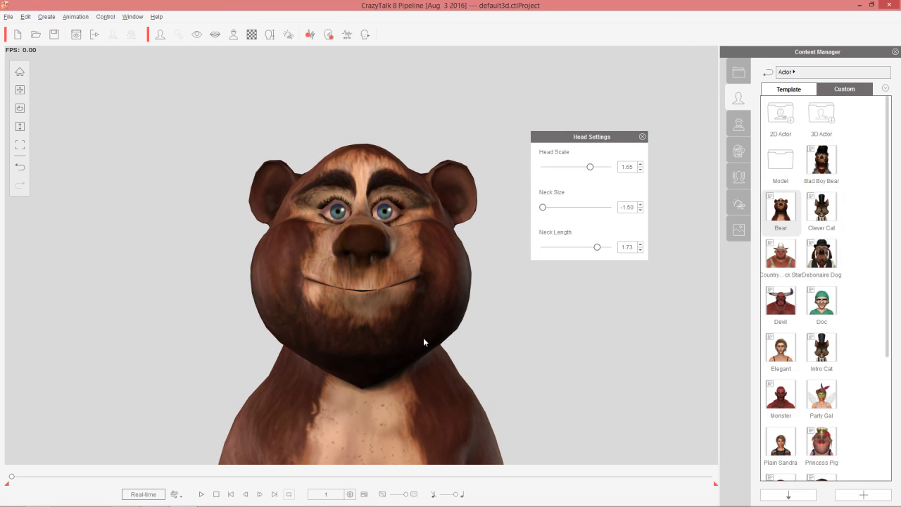
left_click_drag(590, 168, 560, 167)
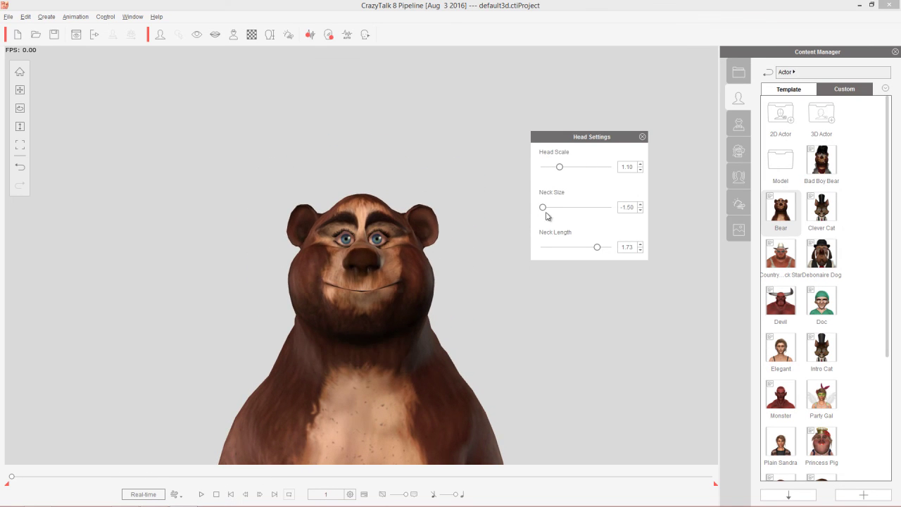
left_click_drag(543, 207, 575, 216)
left_click_drag(598, 248, 636, 252)
left_click_drag(568, 209, 562, 209)
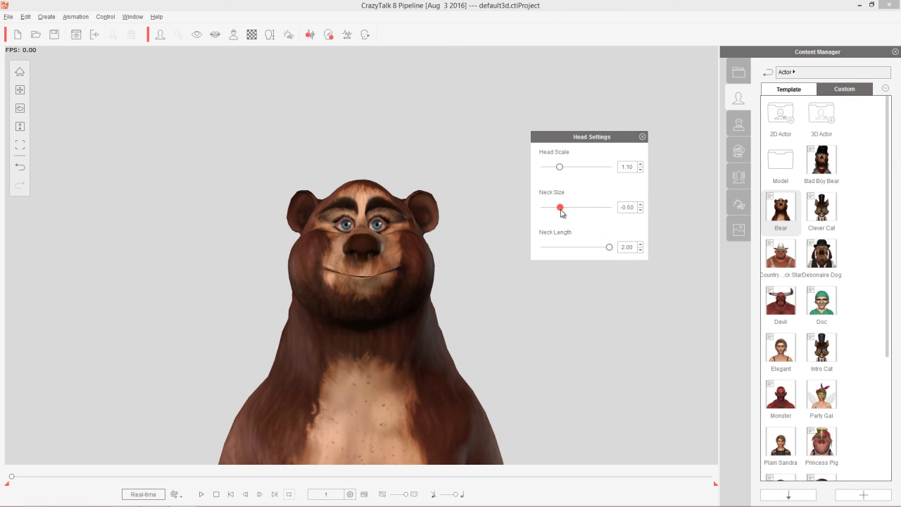